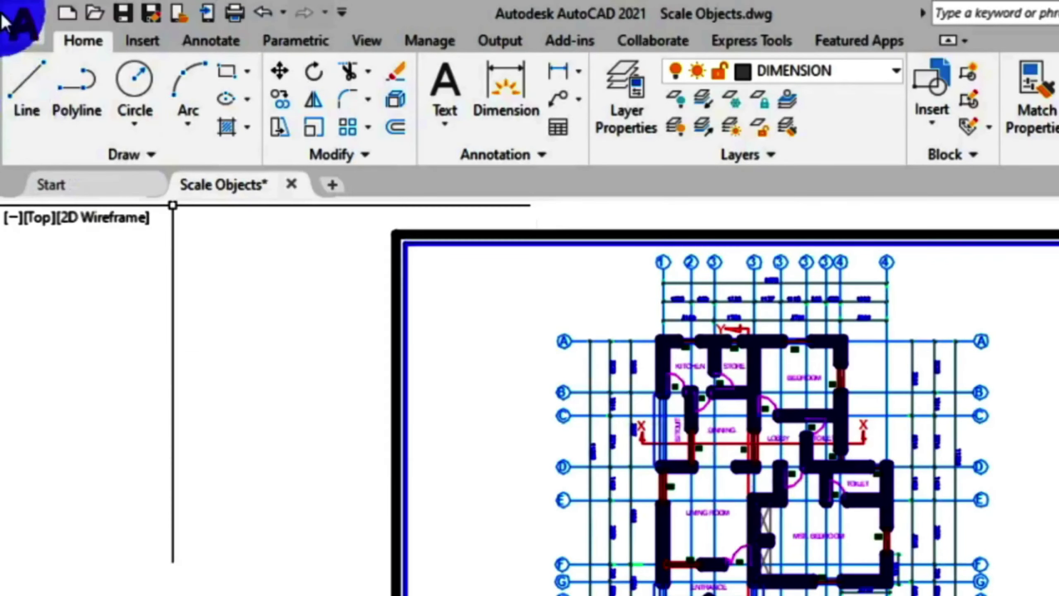
Start plotting the floor plan drawing and choose DWG To PDF.pc3 as the plotter
{"action": "left_click", "coordinate": [4, 20]}
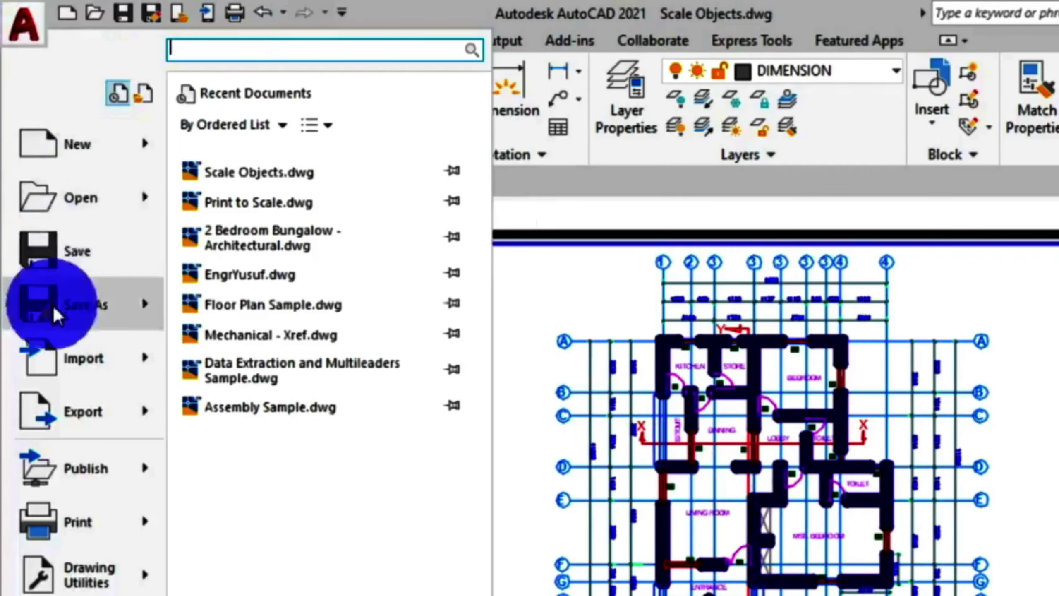
{"action": "mouse_move", "coordinate": [90, 534]}
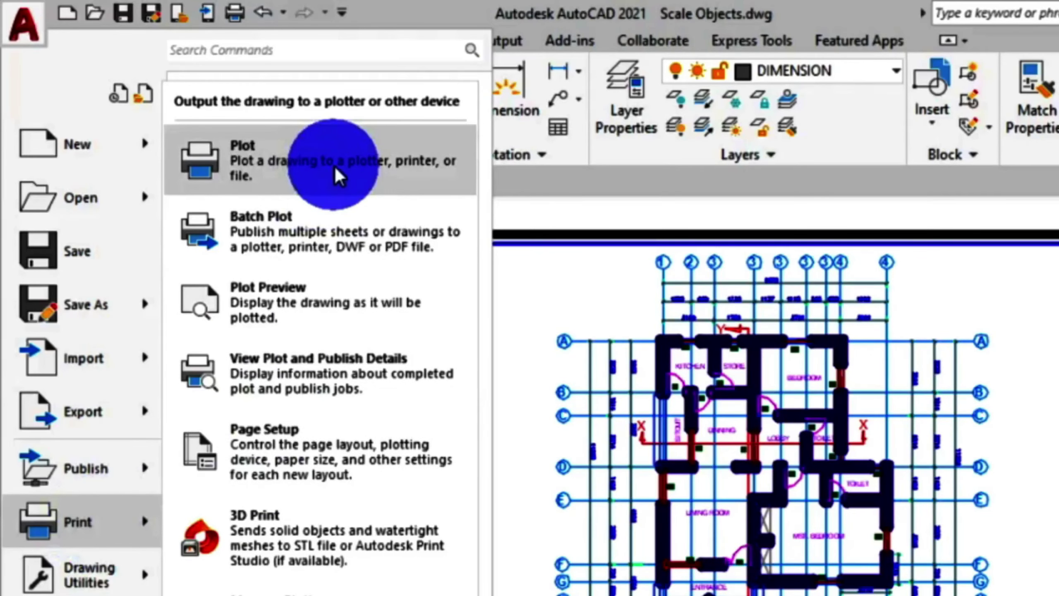
{"action": "left_click", "coordinate": [339, 176]}
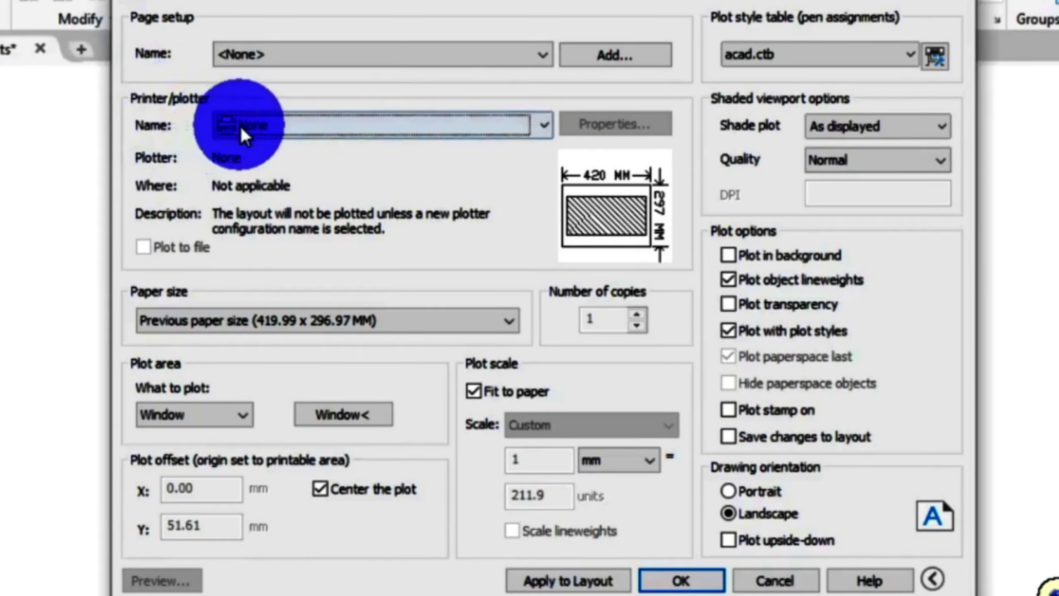
{"action": "left_click", "coordinate": [385, 127]}
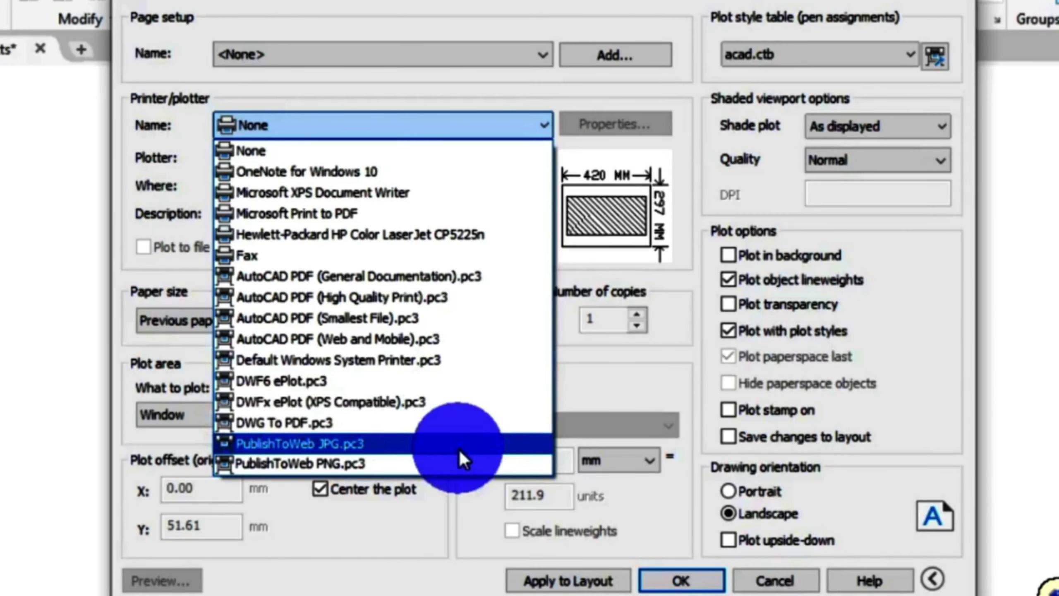
{"action": "left_click", "coordinate": [463, 422]}
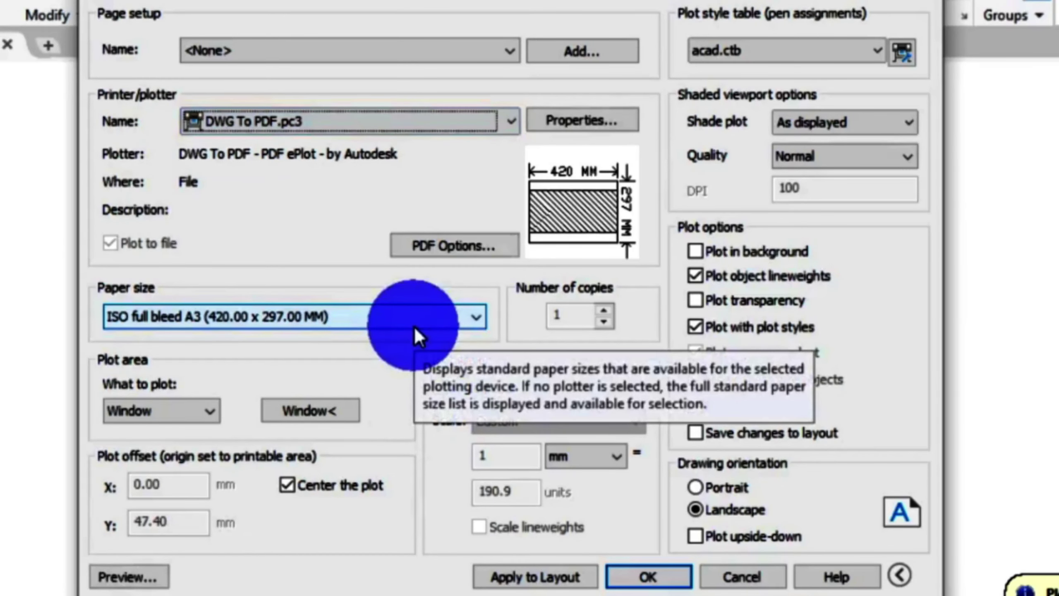
Set the plot's paper size to ISO A3 (420.00 x 297.00 MM)
{"action": "left_click", "coordinate": [402, 317]}
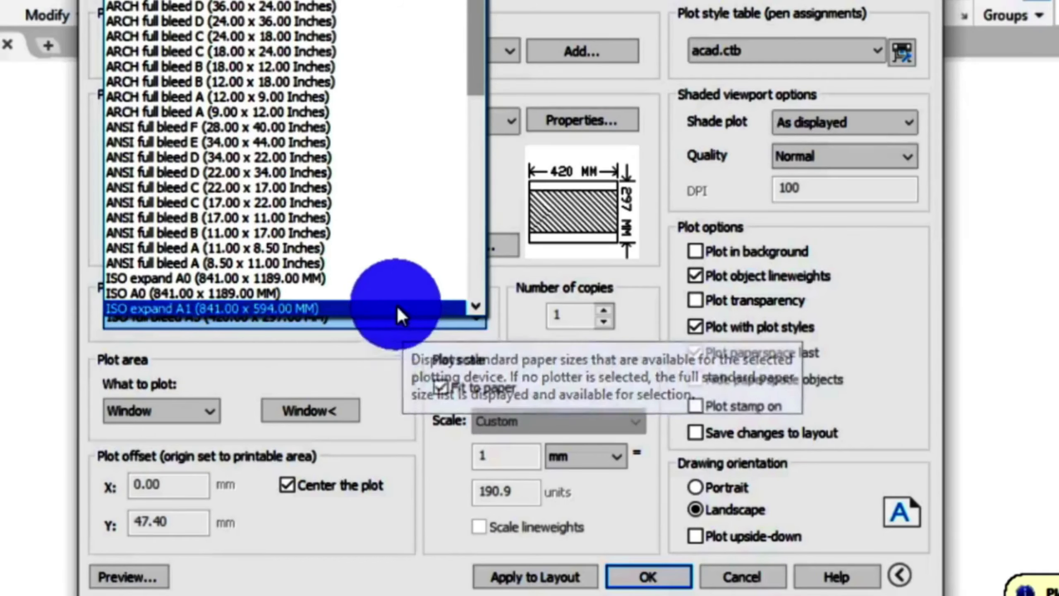
{"action": "scroll", "coordinate": [441, 281], "scroll_direction": "up", "scroll_amount": 3}
{"action": "scroll", "coordinate": [434, 269], "scroll_direction": "up", "scroll_amount": 2}
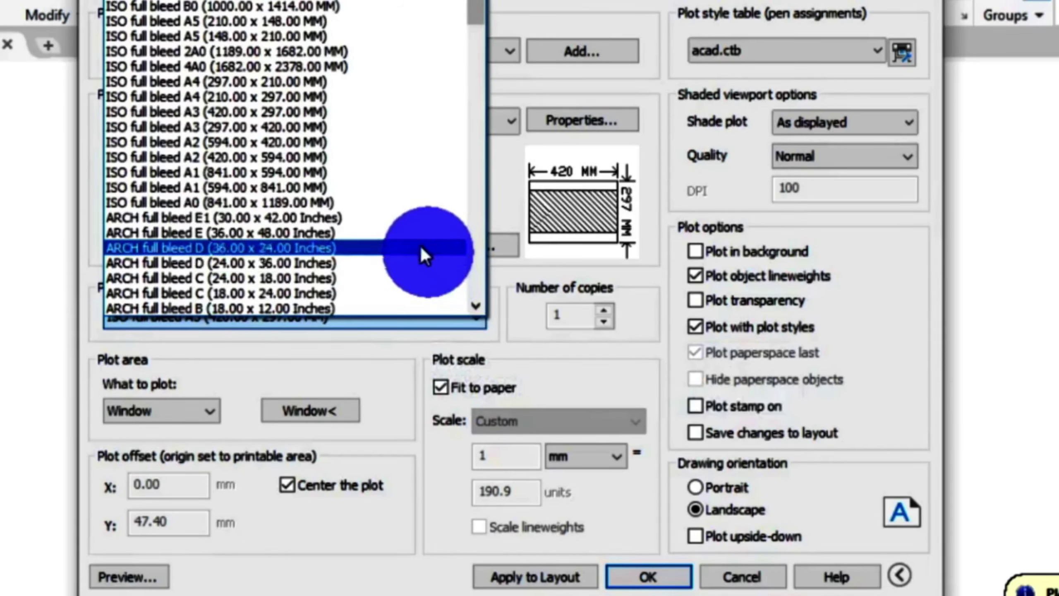
{"action": "scroll", "coordinate": [419, 240], "scroll_direction": "down", "scroll_amount": 5}
{"action": "scroll", "coordinate": [420, 230], "scroll_direction": "down", "scroll_amount": 5}
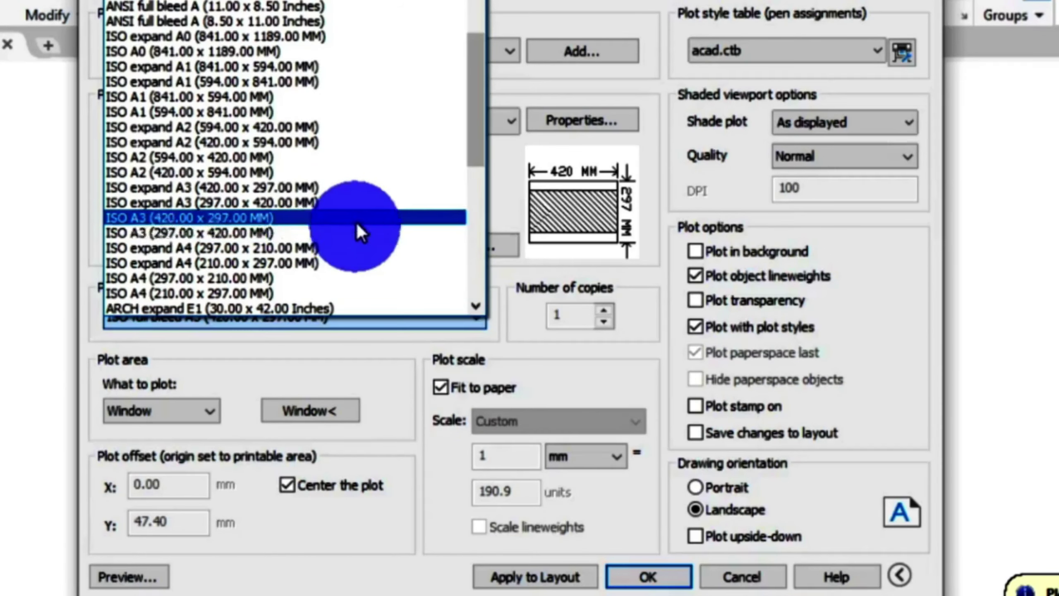
{"action": "left_click", "coordinate": [357, 220]}
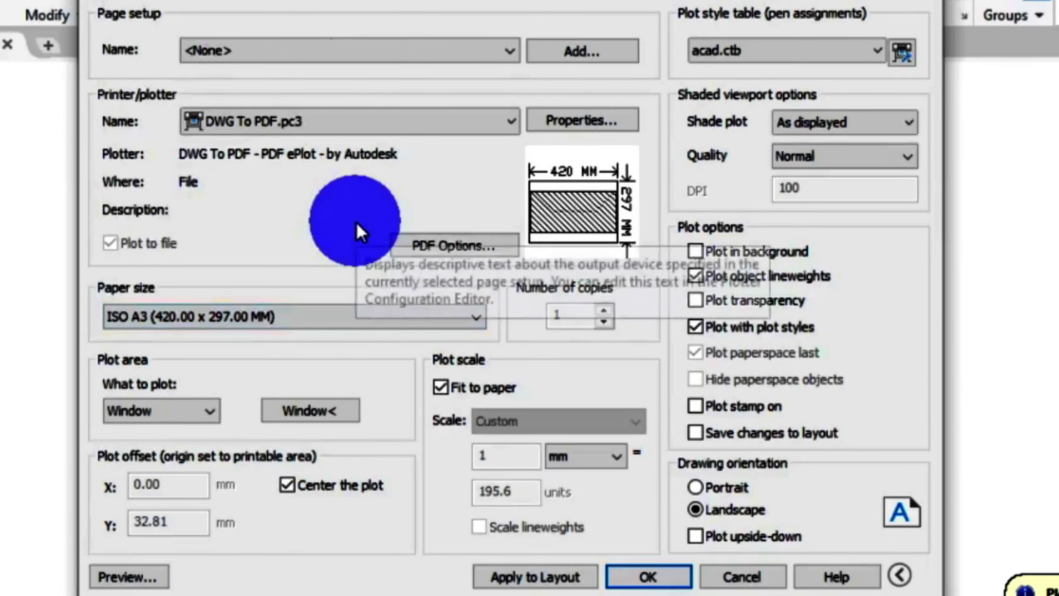
Define the plot window from the upper-left to the lower-right outer corner of the floor plan's sheet border
{"action": "left_click", "coordinate": [325, 406]}
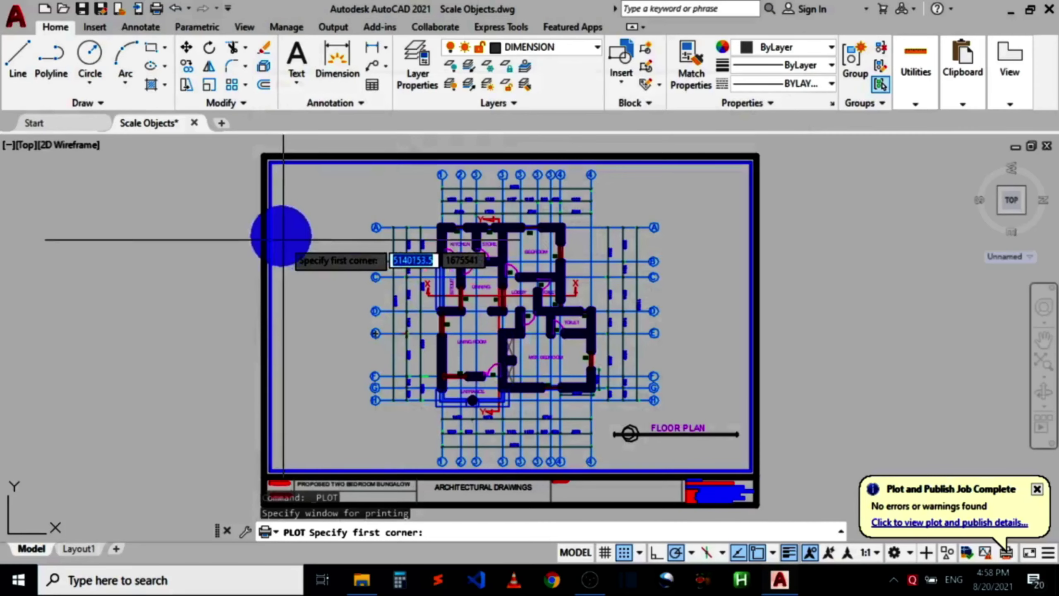
{"action": "left_click", "coordinate": [265, 157]}
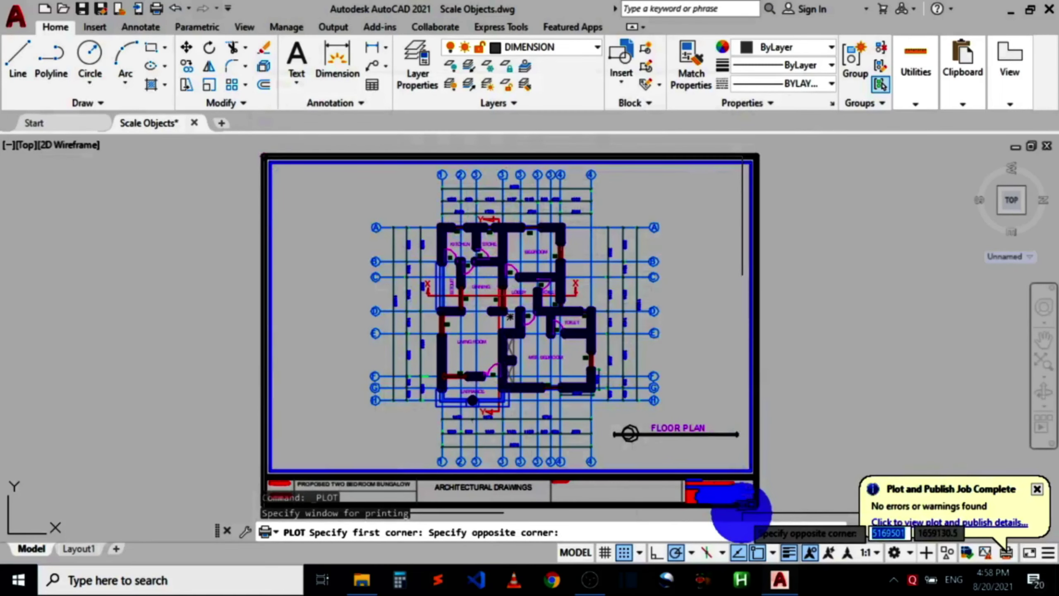
{"action": "scroll", "coordinate": [749, 502], "scroll_direction": "up", "scroll_amount": 3}
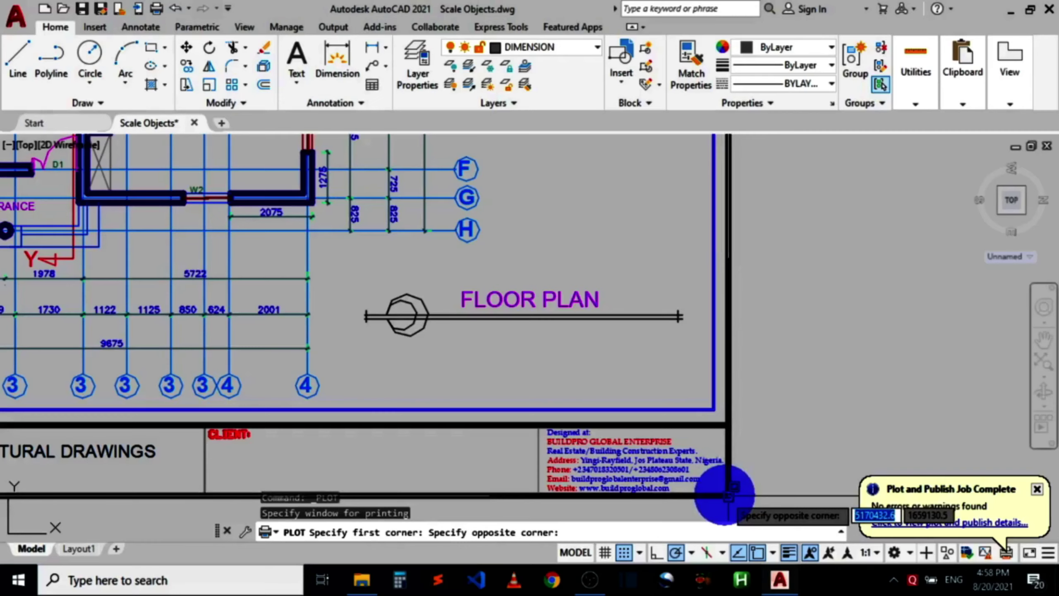
{"action": "left_click", "coordinate": [729, 496]}
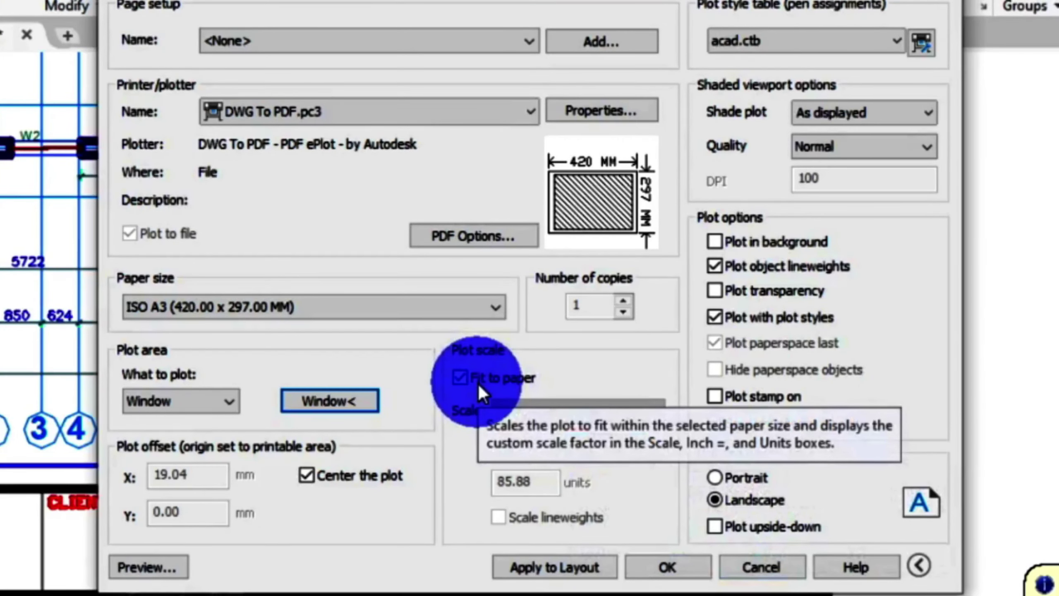
Turn off Fit to paper and set the plot scale to 1 mm = 100 units
{"action": "left_click", "coordinate": [472, 379]}
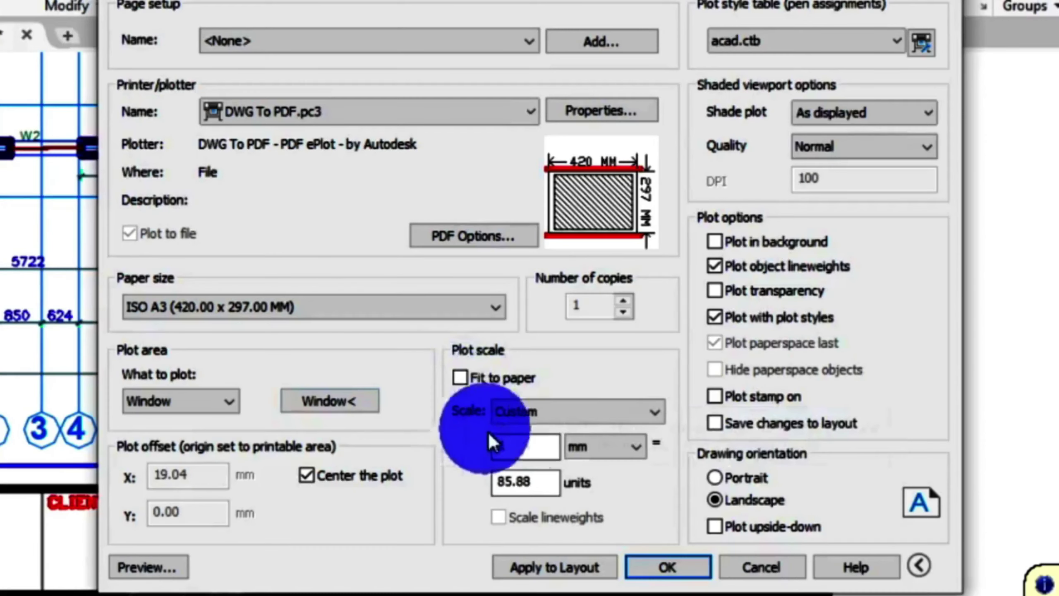
{"action": "left_click_drag", "start_coordinate": [542, 481], "coordinate": [480, 496]}
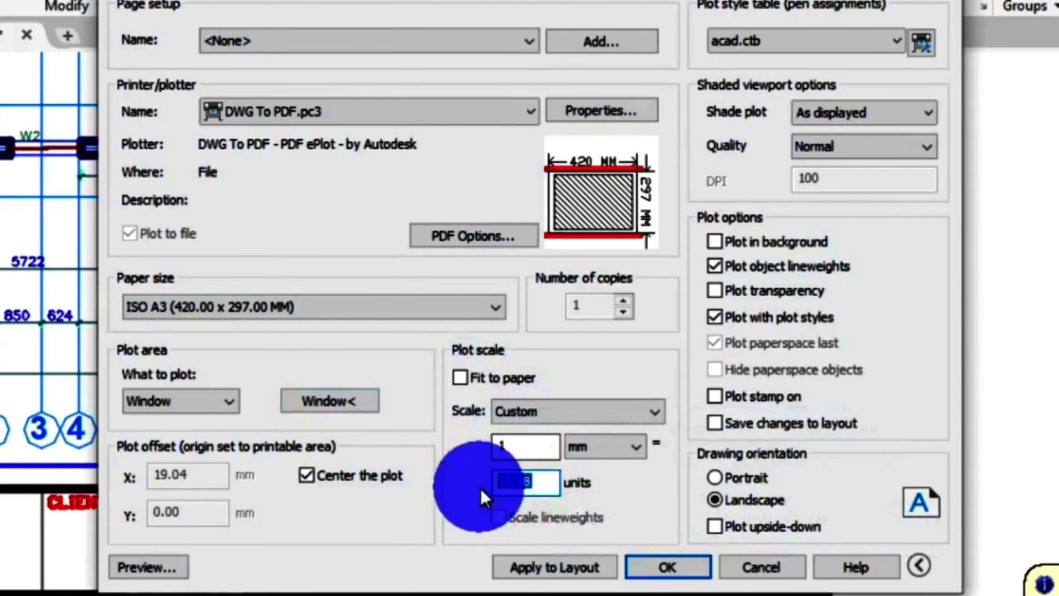
{"action": "type", "text": "100"}
{"action": "left_click", "coordinate": [518, 445]}
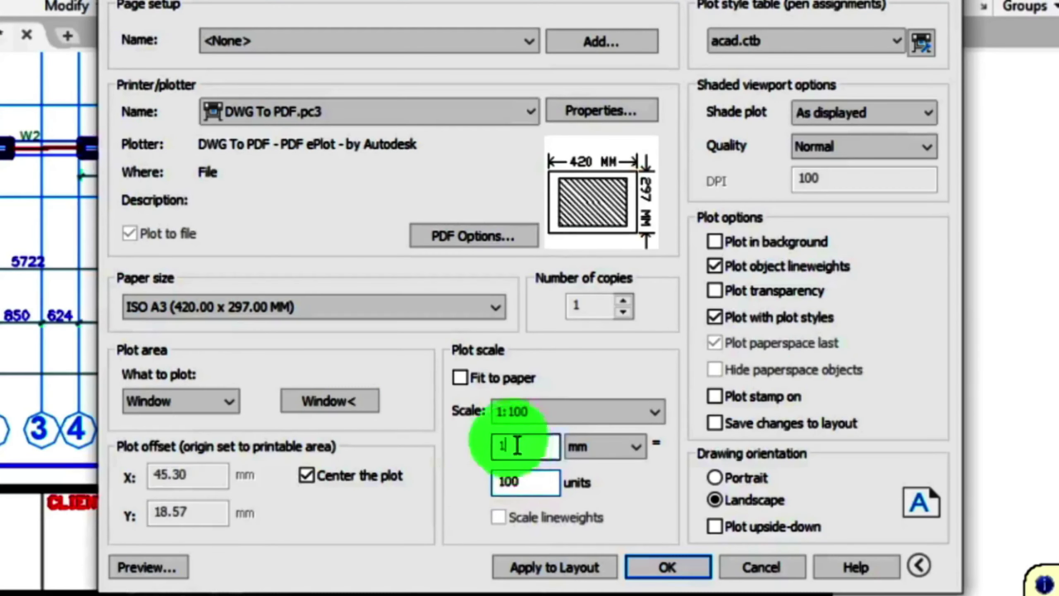
{"action": "left_click", "coordinate": [519, 482]}
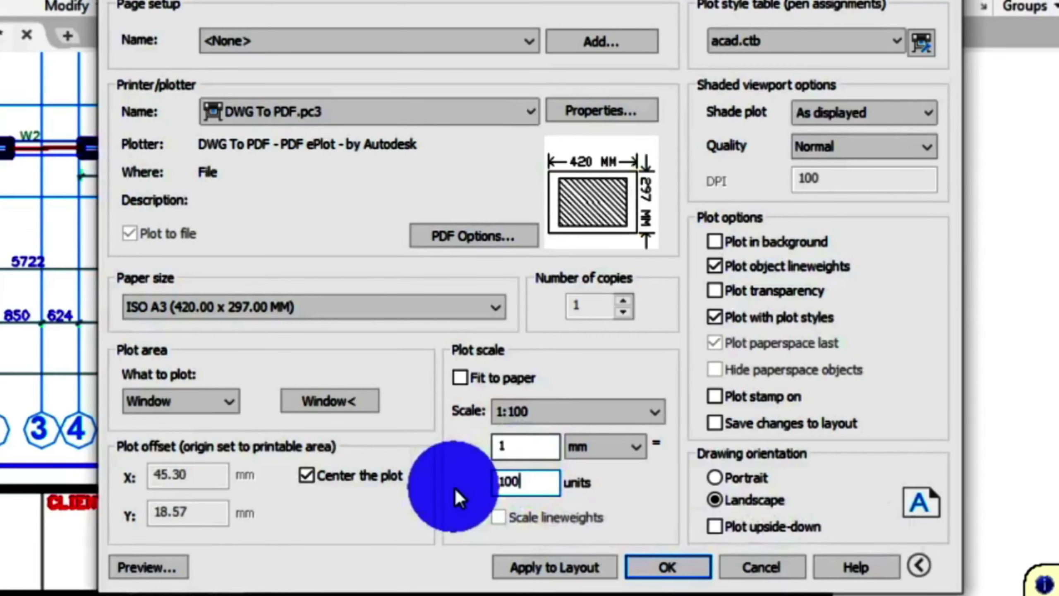
{"action": "left_click", "coordinate": [627, 437]}
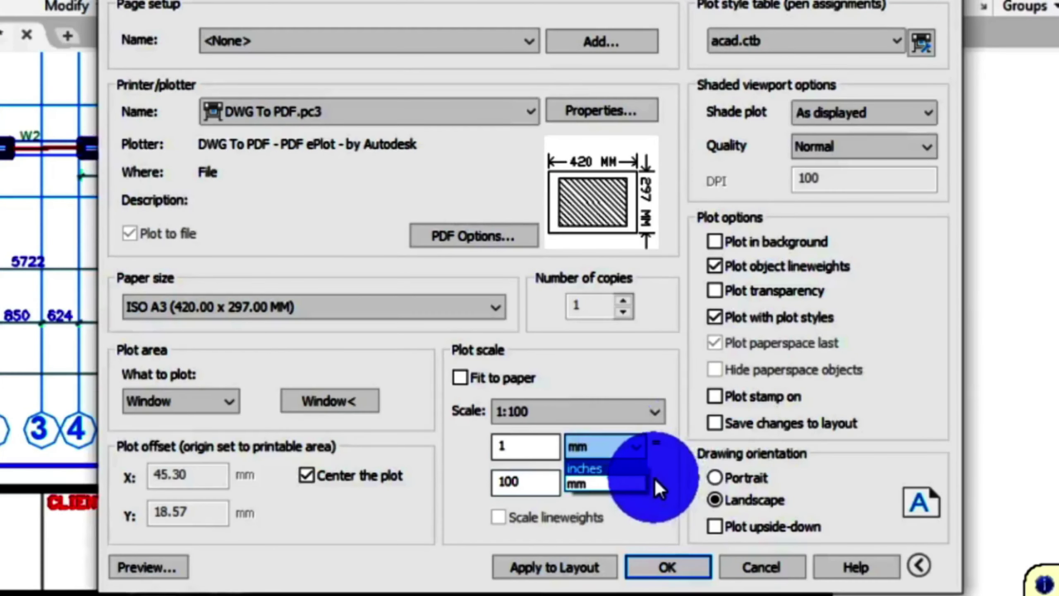
{"action": "left_click", "coordinate": [609, 484]}
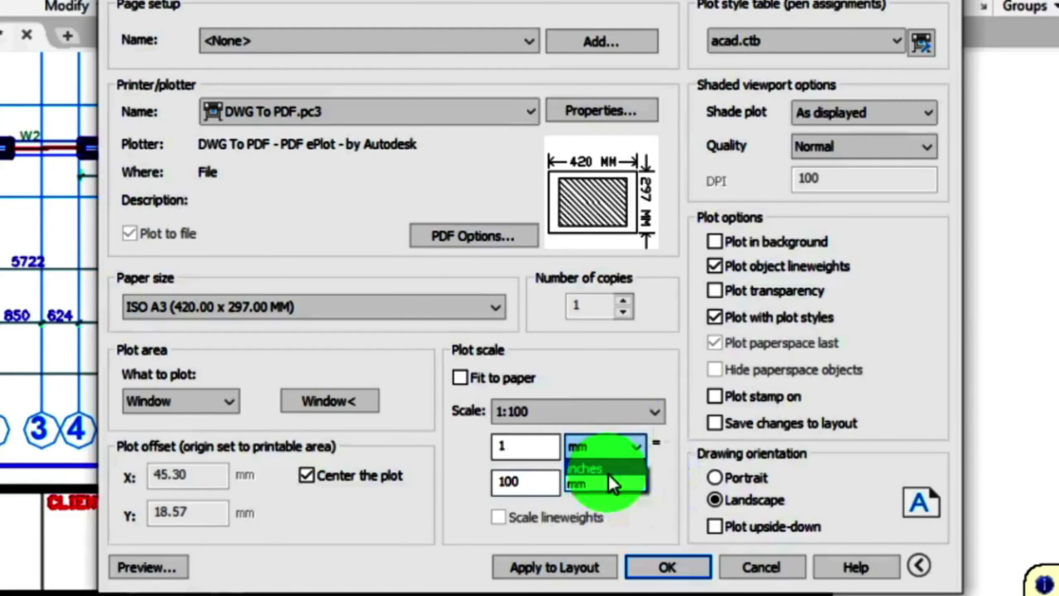
{"action": "left_click", "coordinate": [607, 444]}
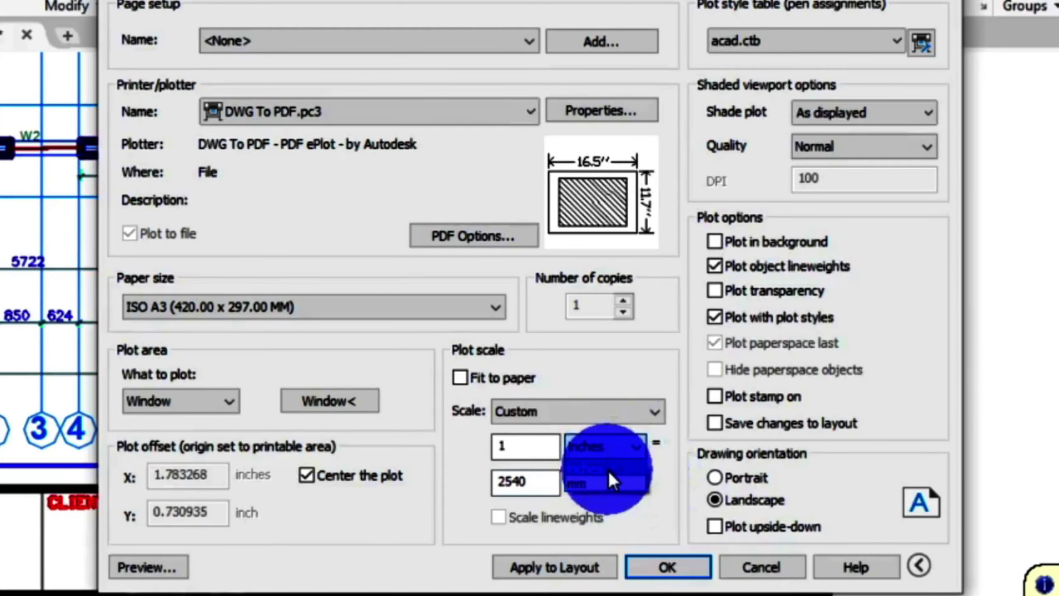
{"action": "left_click", "coordinate": [636, 486]}
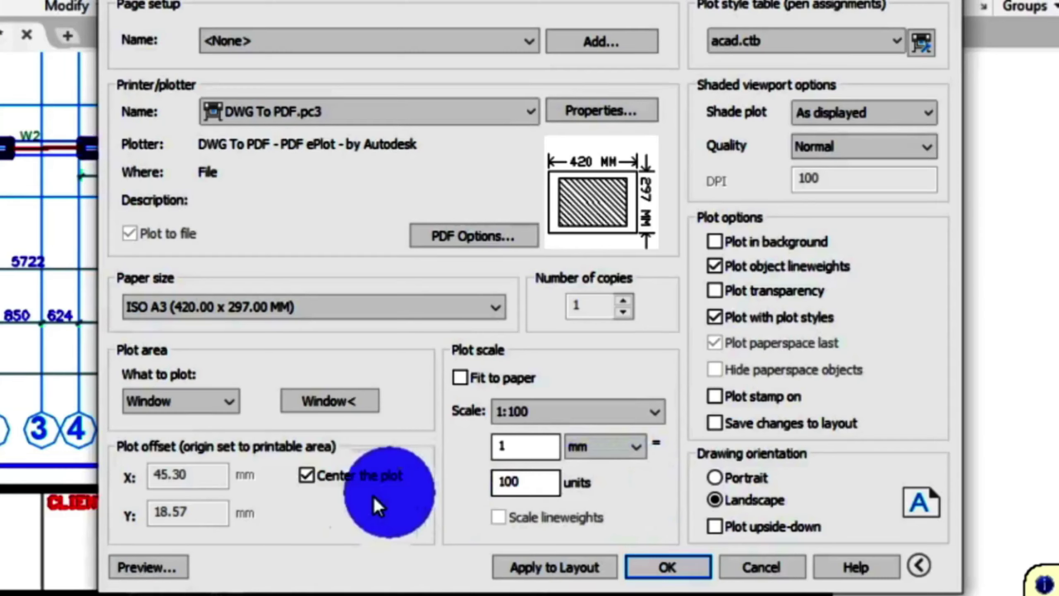
{"action": "left_click", "coordinate": [336, 474]}
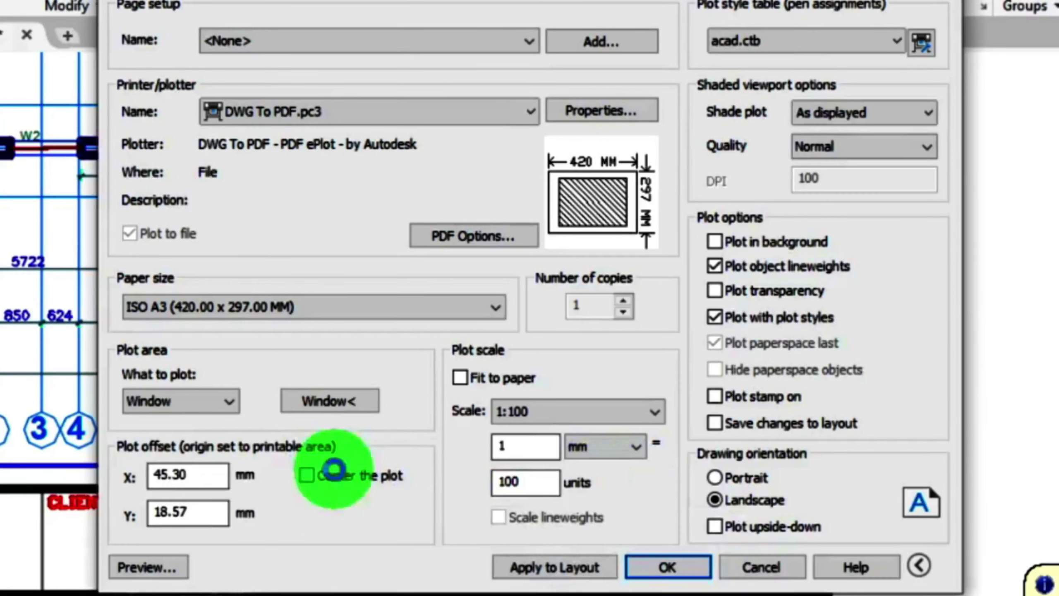
{"action": "left_click", "coordinate": [334, 471]}
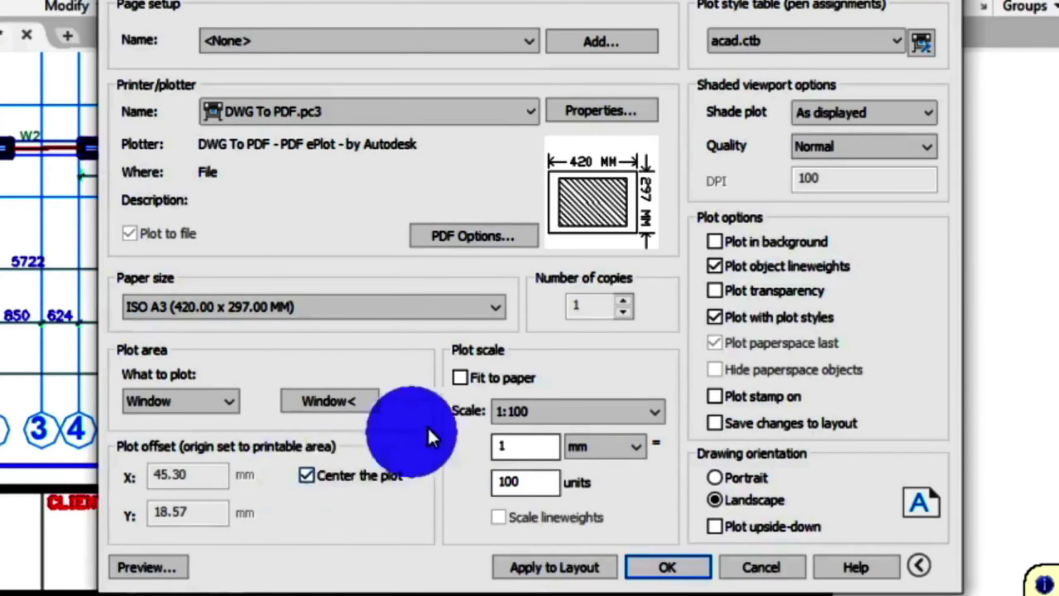
{"action": "left_click", "coordinate": [851, 38]}
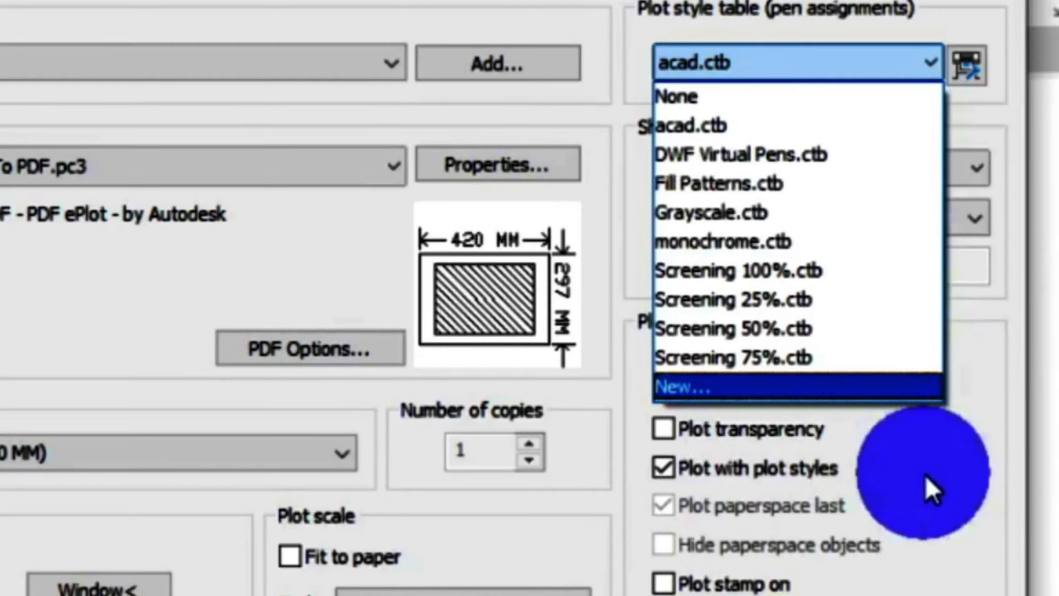
{"action": "left_click", "coordinate": [931, 490]}
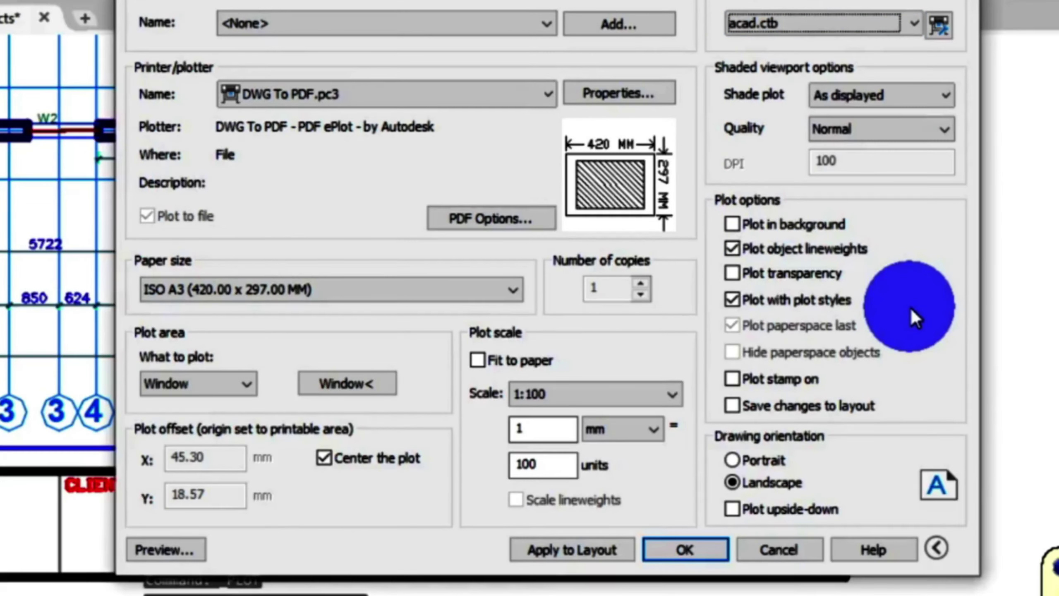
Preview the plot and examine the rooms, walls and sheet border of the floor plan up close
{"action": "left_click", "coordinate": [164, 550]}
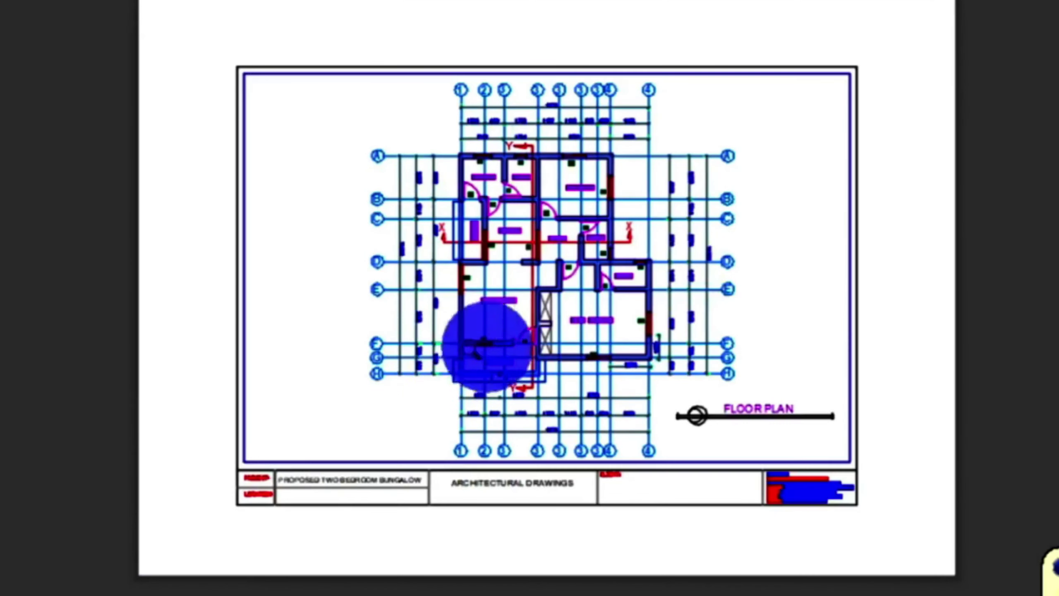
{"action": "scroll", "coordinate": [502, 332], "scroll_direction": "up", "scroll_amount": 2}
{"action": "scroll", "coordinate": [553, 190], "scroll_direction": "up", "scroll_amount": 2}
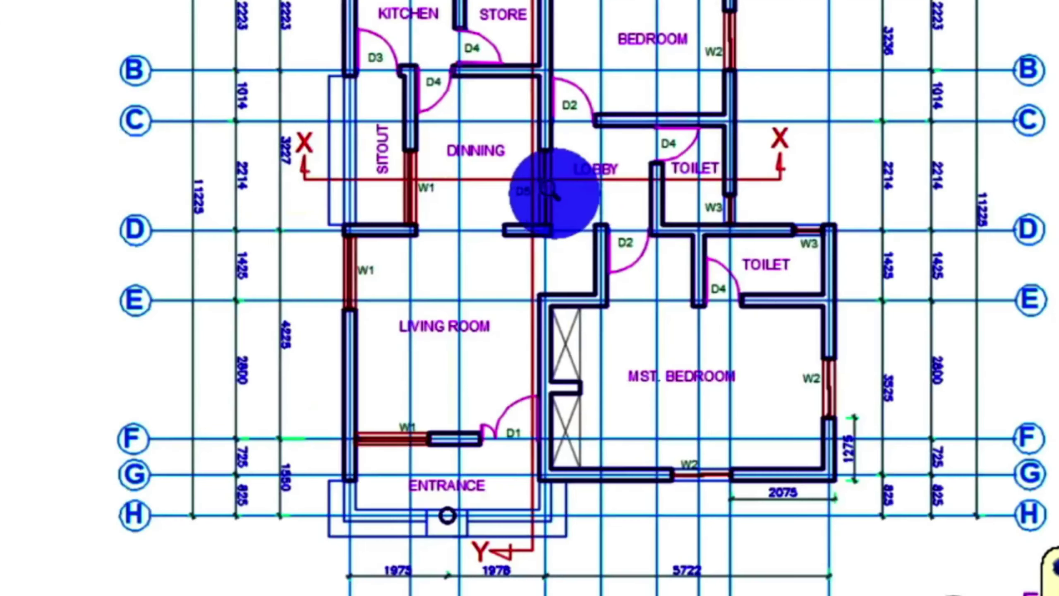
{"action": "scroll", "coordinate": [513, 225], "scroll_direction": "up", "scroll_amount": 3}
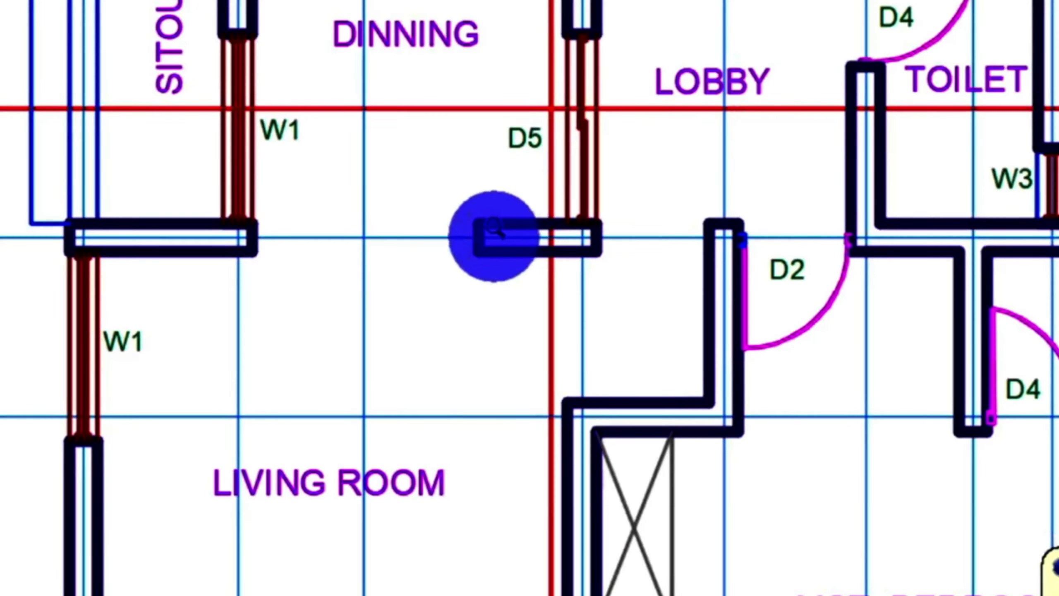
{"action": "scroll", "coordinate": [417, 288], "scroll_direction": "down", "scroll_amount": 6}
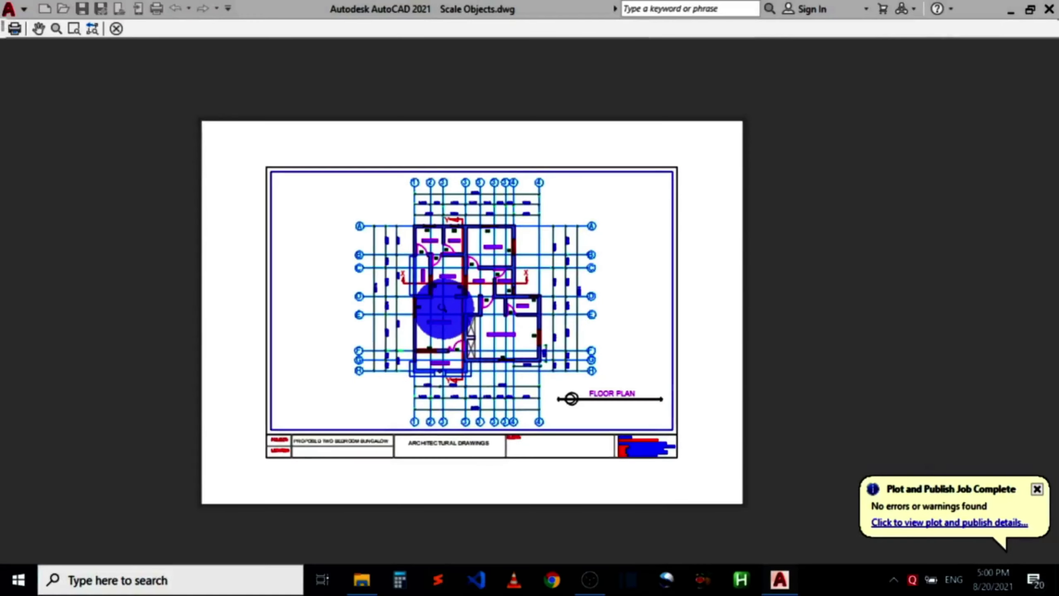
{"action": "scroll", "coordinate": [415, 292], "scroll_direction": "up", "scroll_amount": 2}
Plot the previewed floor plan sheet to PDF directly from the preview
{"action": "right_click", "coordinate": [147, 265]}
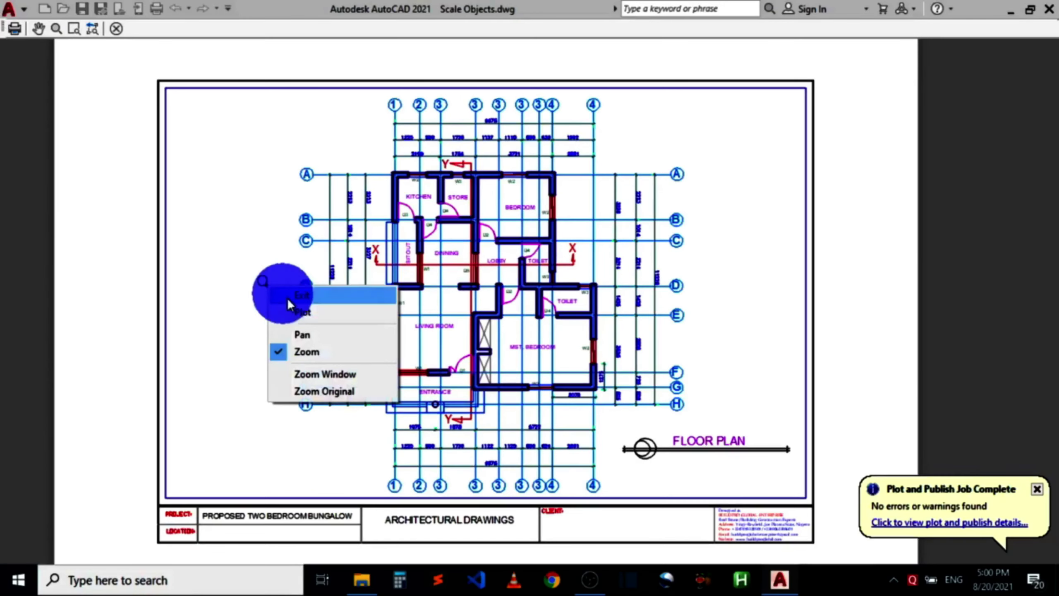
{"action": "left_click", "coordinate": [326, 315]}
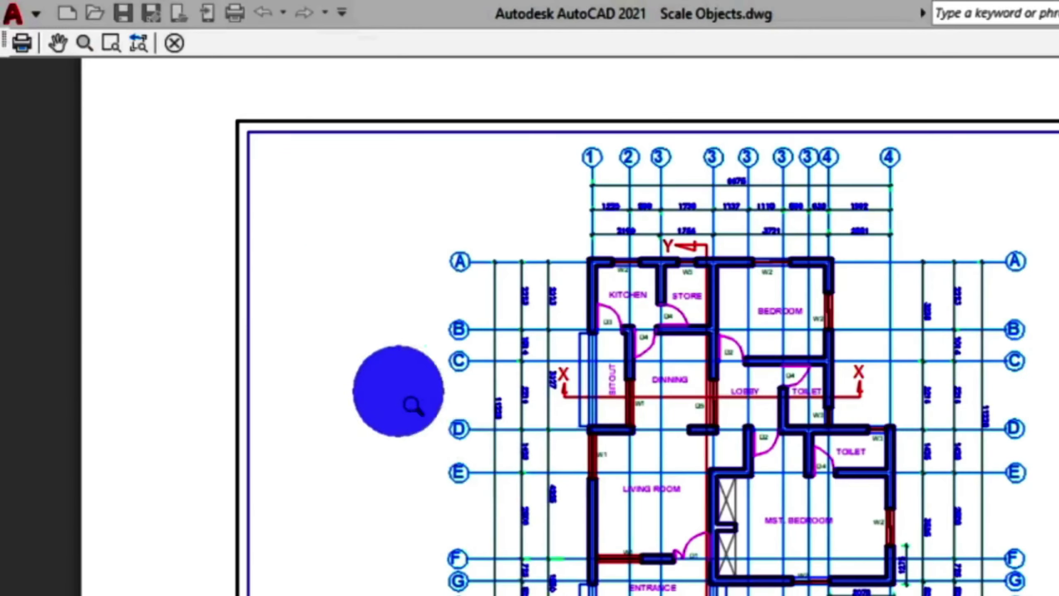
{"action": "left_click", "coordinate": [23, 42]}
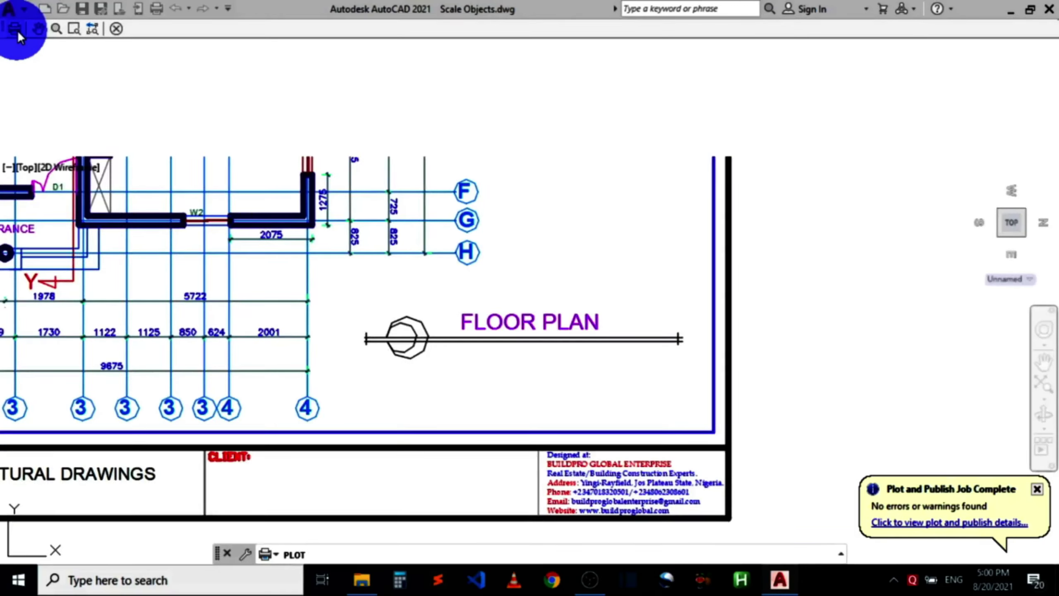